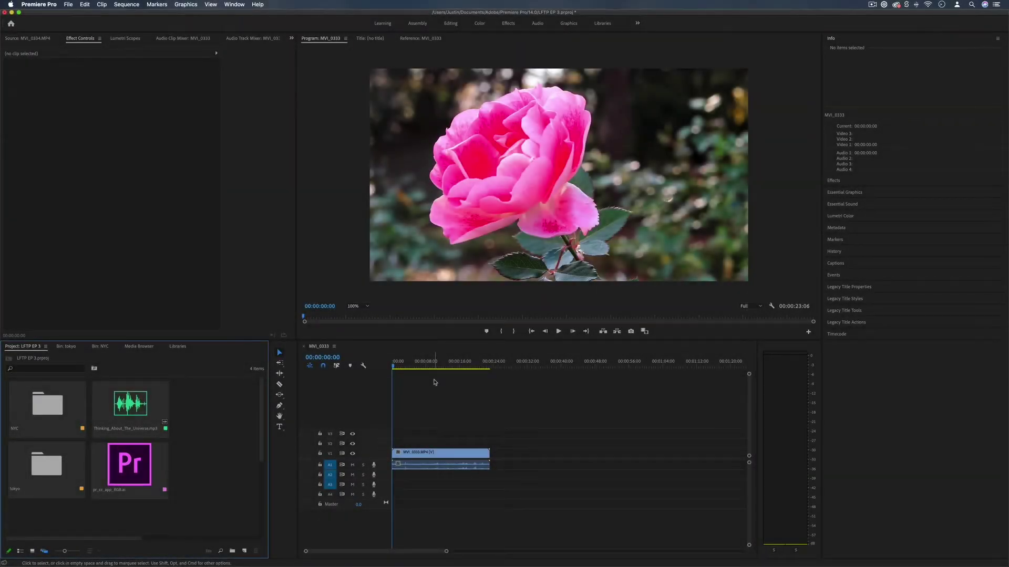
Open the tokyo bin and place the rose clip MVI_0333 on the timeline.
left_click_drag(408, 368, 437, 368)
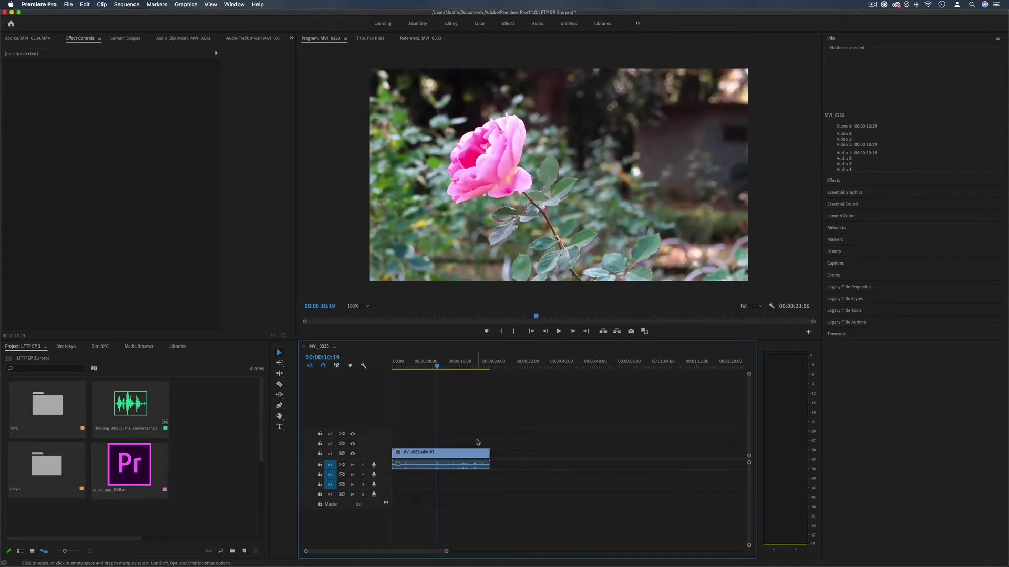
left_click(246, 478)
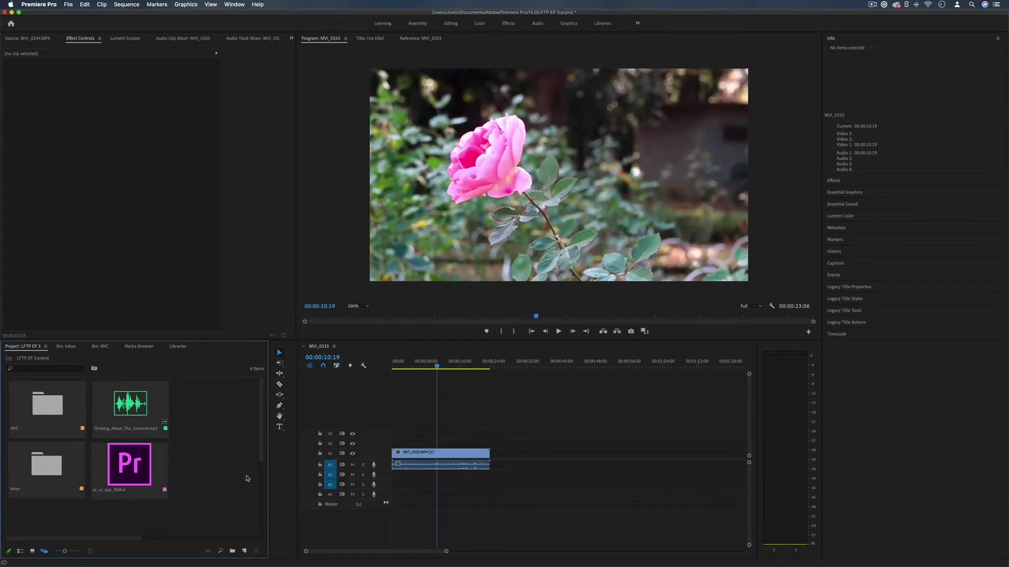
left_click_drag(237, 515, 37, 395)
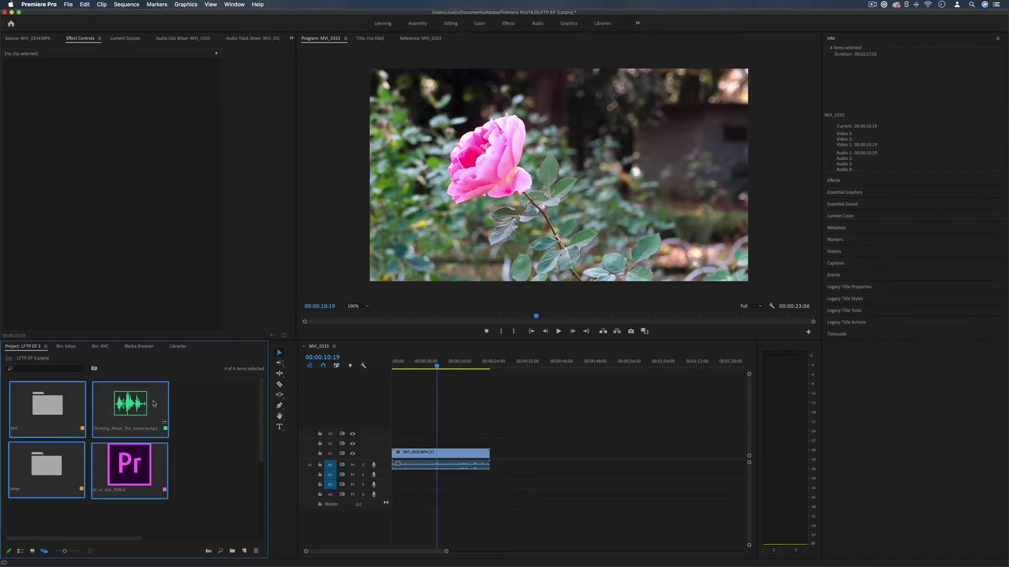
double_click(46, 465)
left_click_drag(147, 415, 381, 463)
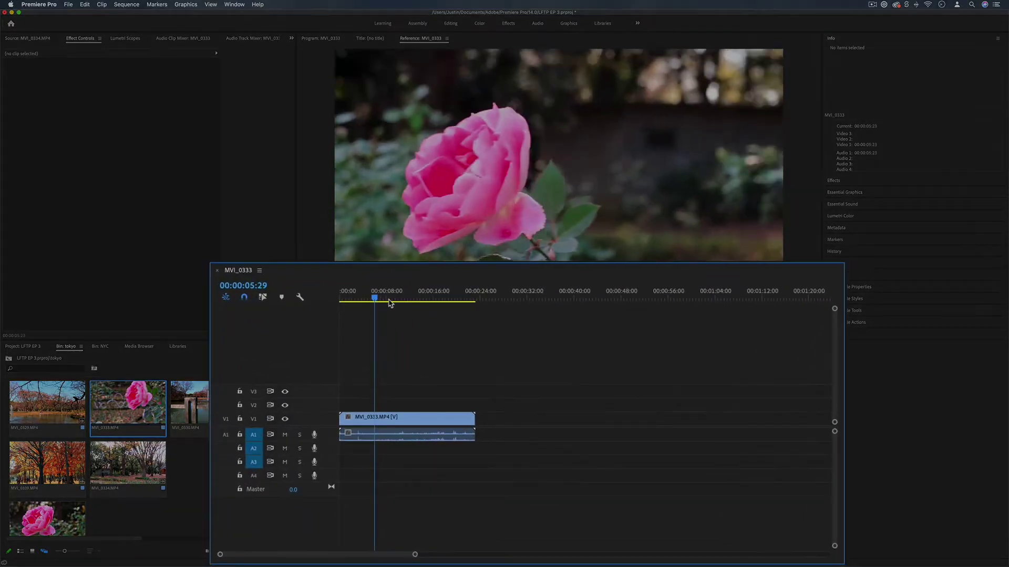
Scrub to about 8 seconds and briefly play the rose clip in the Reference monitor.
mouse_move(374, 300)
left_mouse_down()
mouse_move(384, 300)
mouse_move(368, 299)
left_mouse_up()
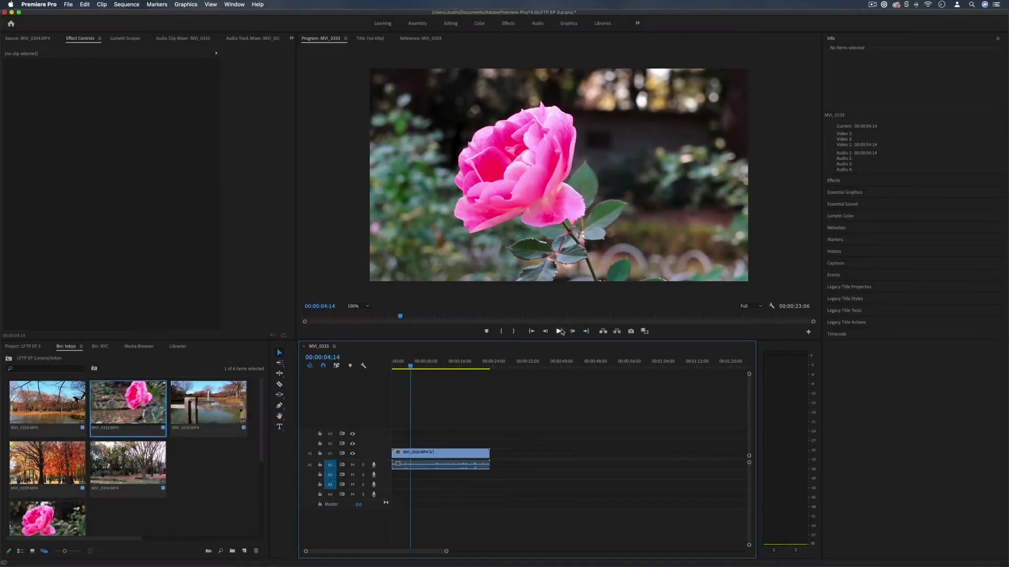
left_click(559, 334)
left_click(559, 334)
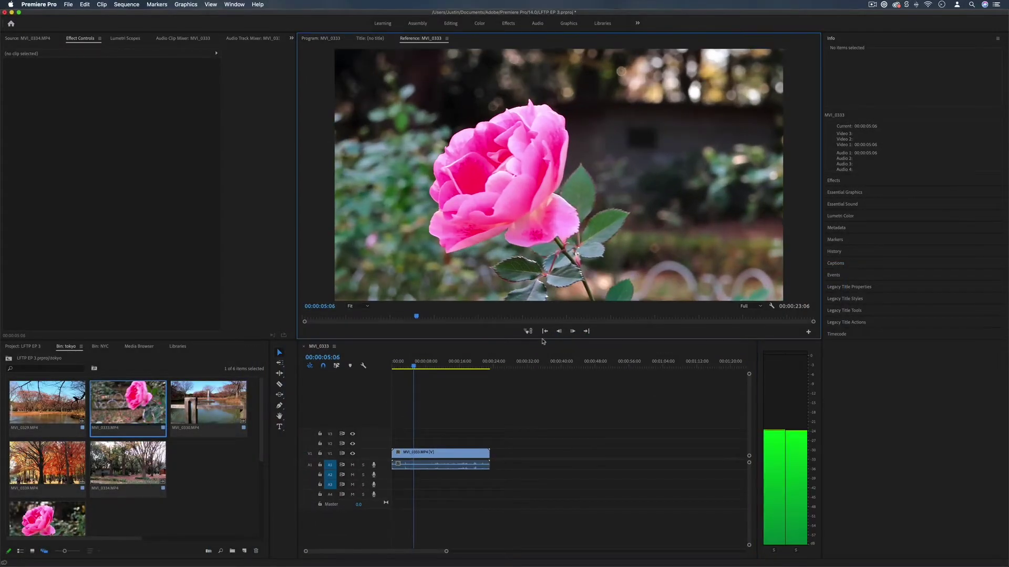
key("space")
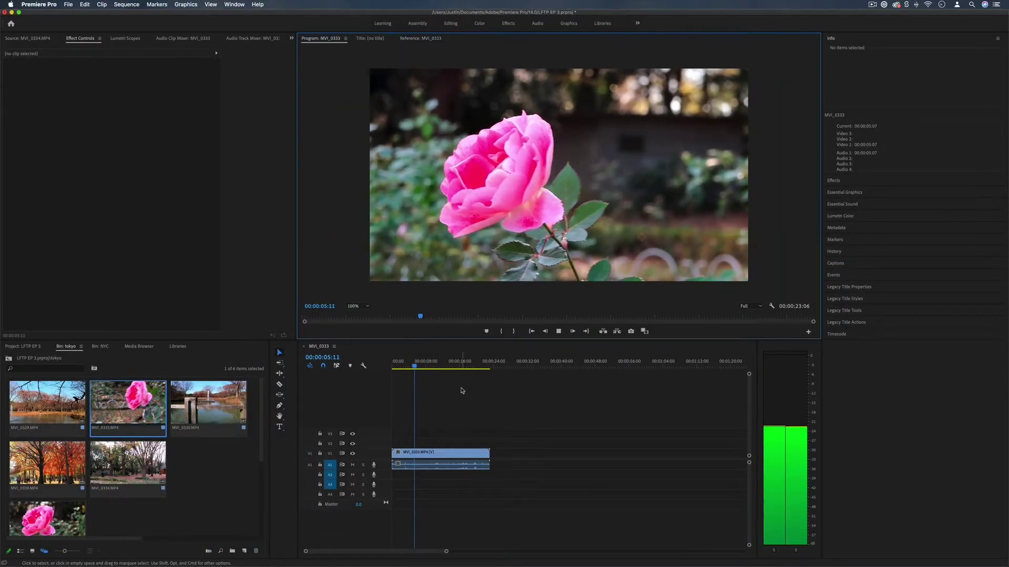
key("space")
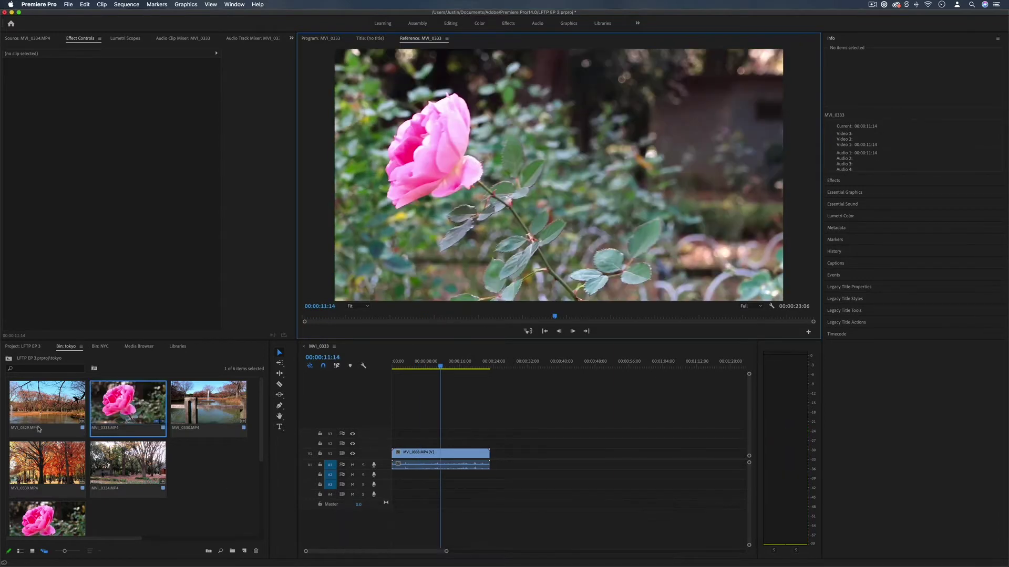
Append MVI_0339, MVI_0334 and MVI_0330 after the rose clip, zooming the timeline to fit.
left_click_drag(47, 465, 495, 464)
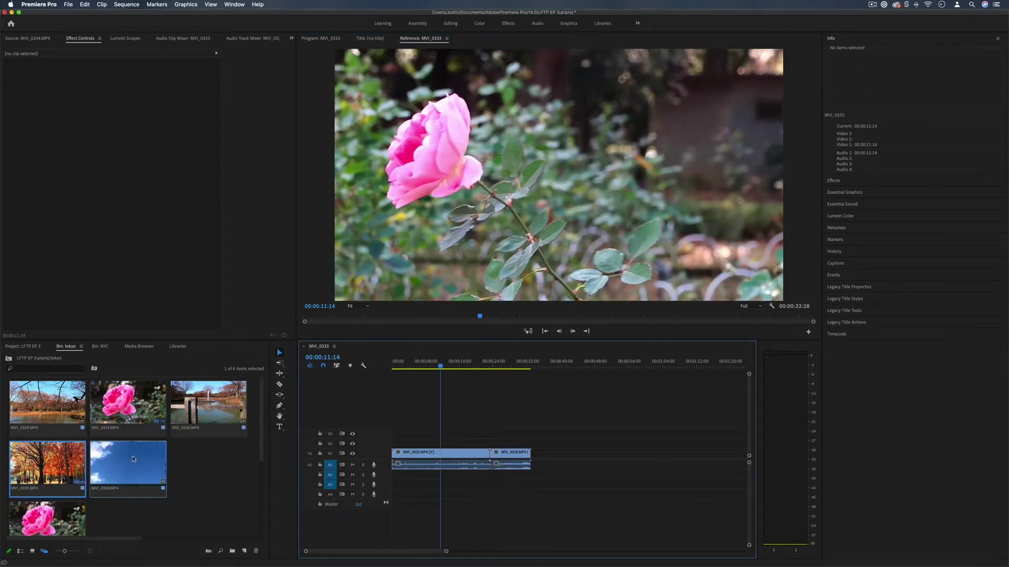
left_click_drag(127, 464, 536, 460)
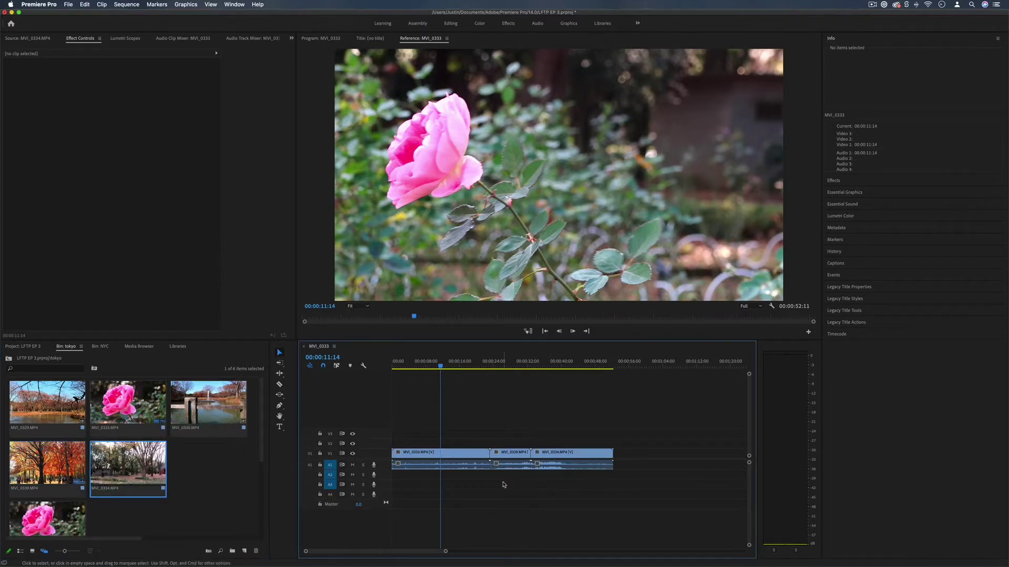
left_click_drag(446, 552, 720, 540)
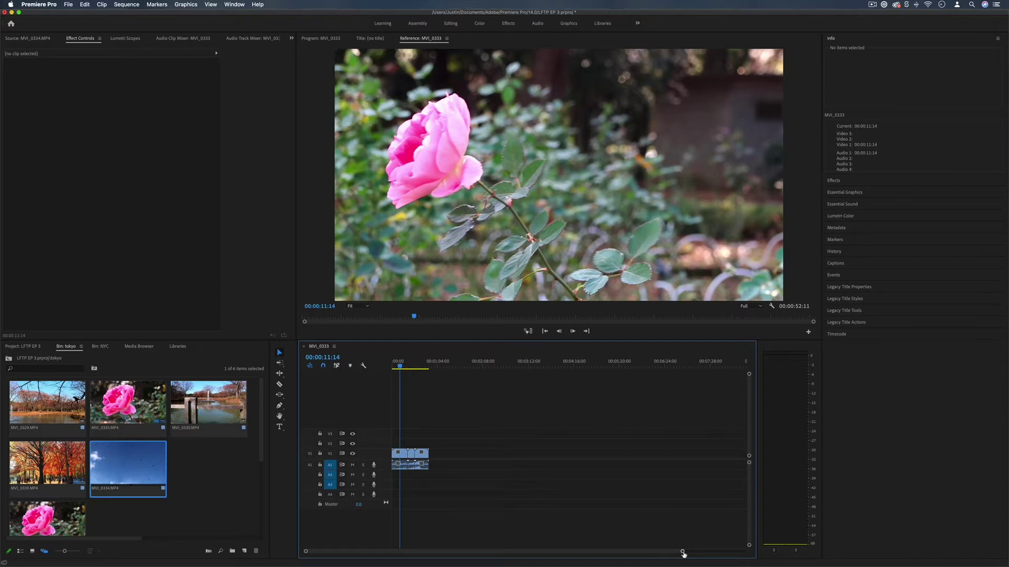
key("equal")
key("equal")
key("minus")
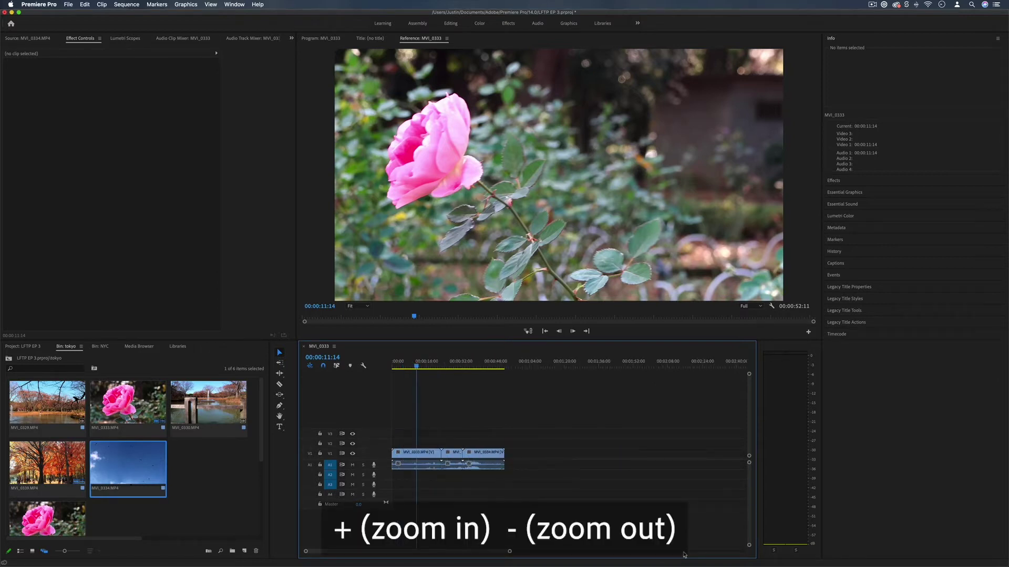
key("equal")
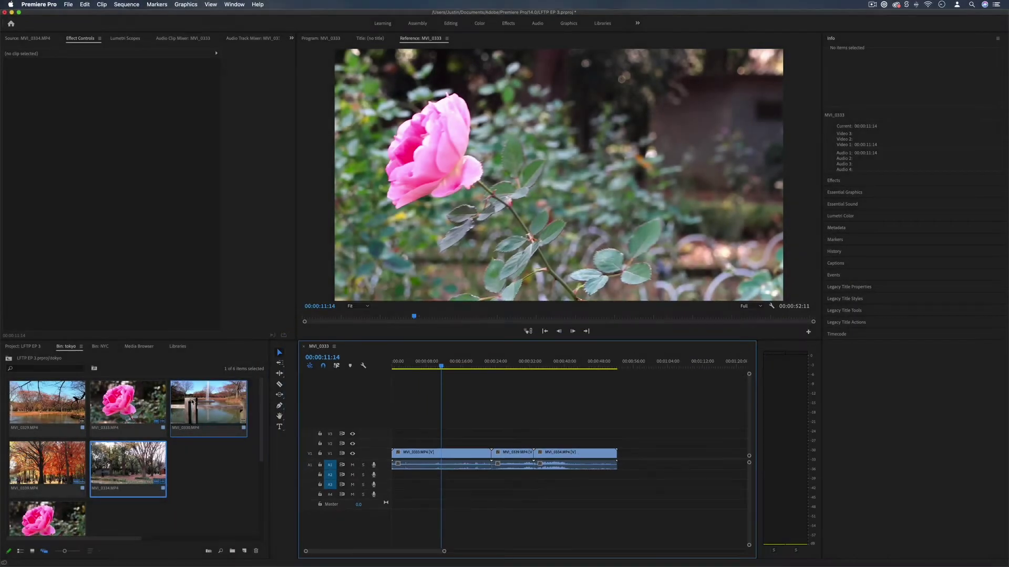
left_click_drag(209, 404, 625, 455)
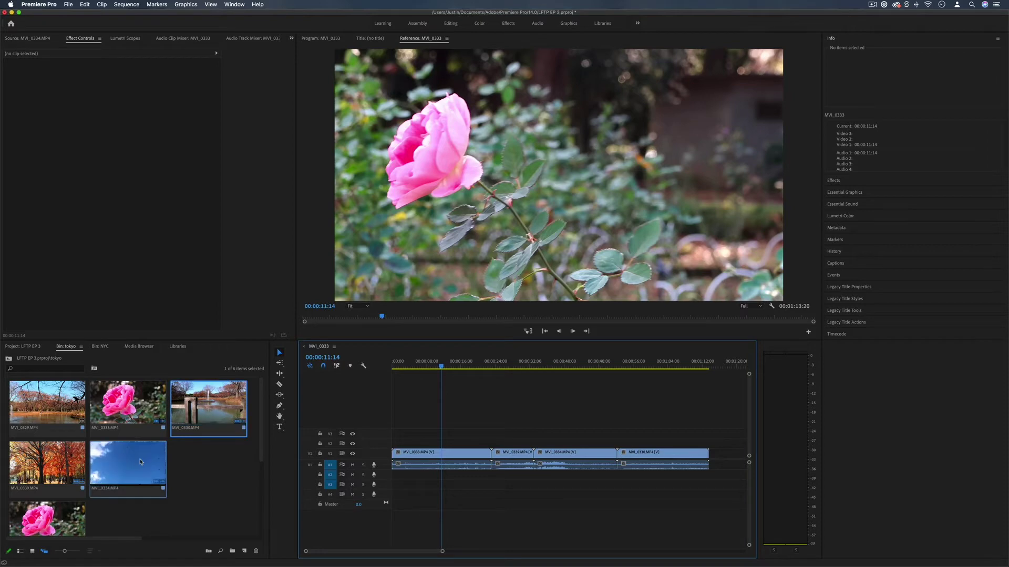
Layer MVI_0334 on V2 at about 71% opacity, then turn off V2's output.
left_click_drag(137, 462, 439, 449)
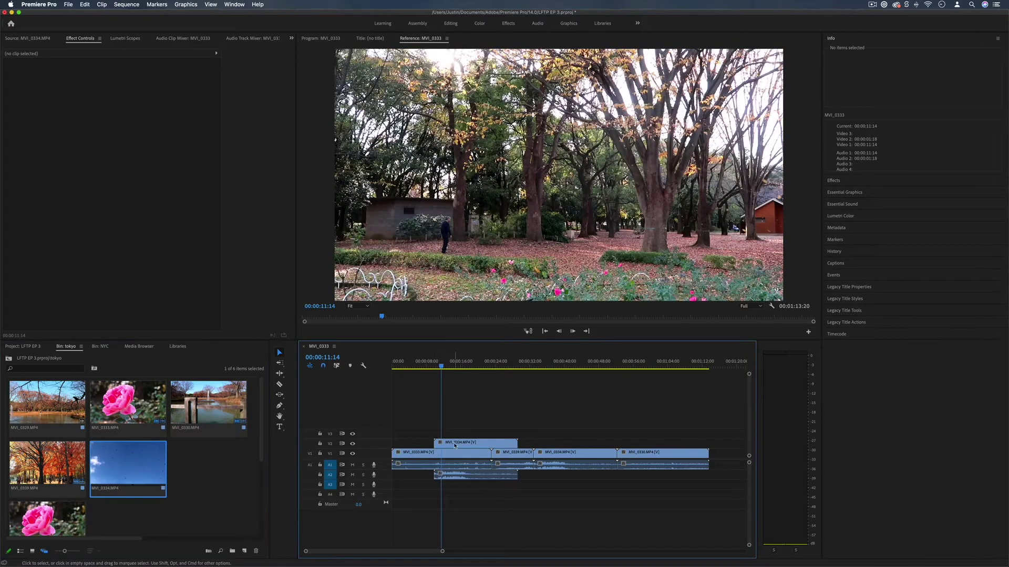
left_click(457, 445)
left_click_drag(118, 153, 102, 153)
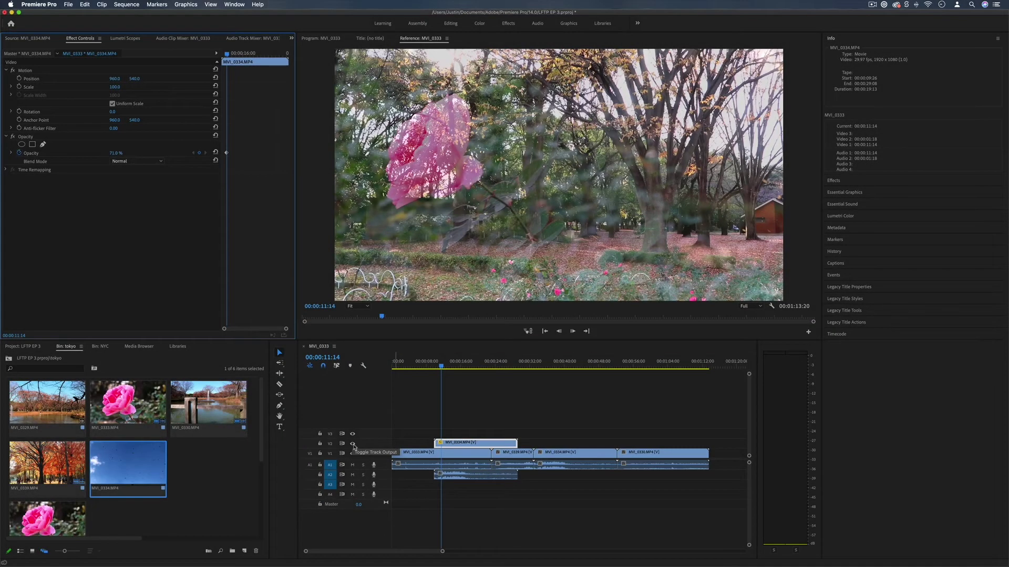
left_click(352, 444)
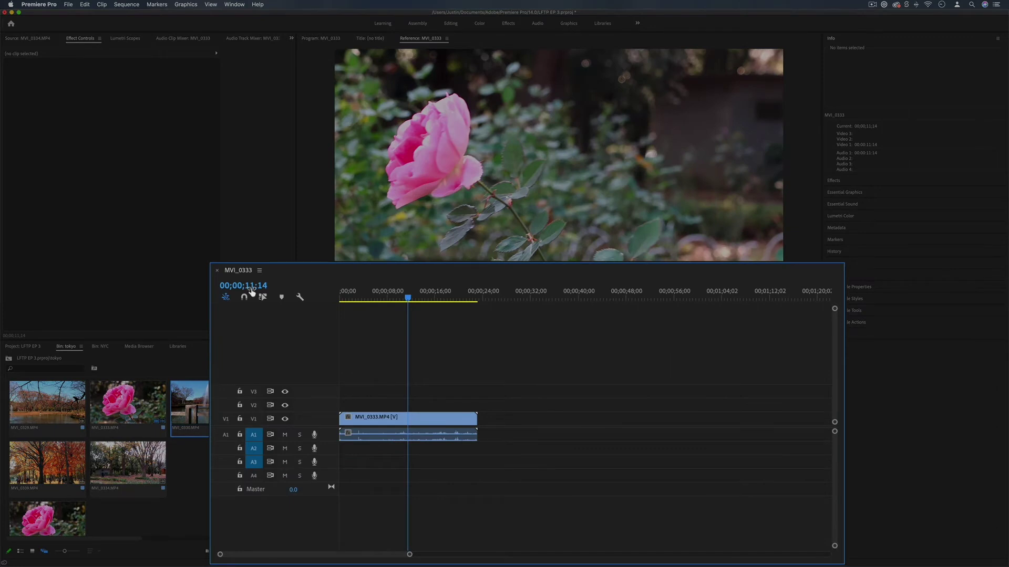
Step the playhead frame by frame to 00;00;11;28 in the rose clip.
mouse_move(252, 288)
left_mouse_down()
mouse_move(267, 288)
mouse_move(251, 293)
left_mouse_up()
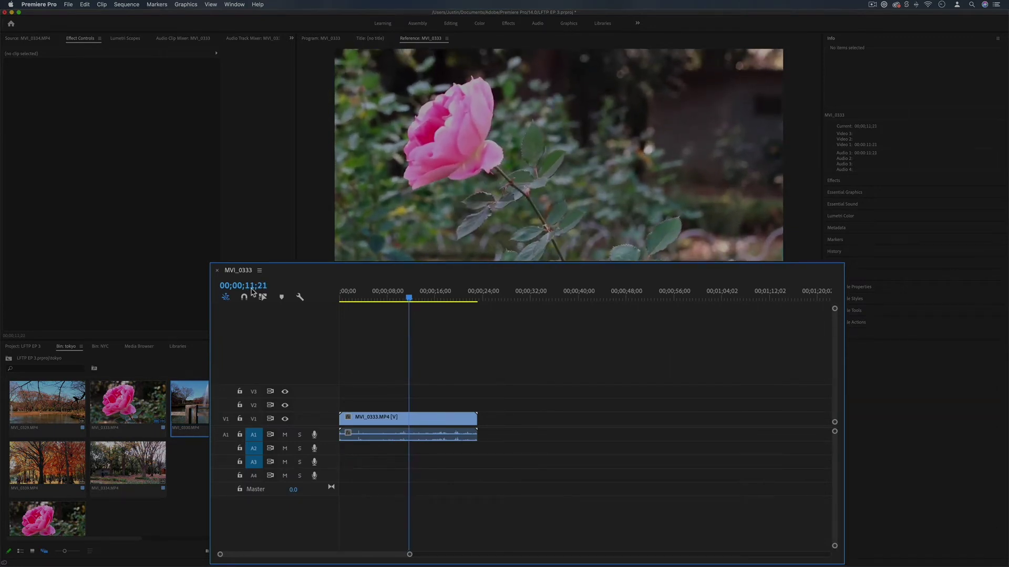
key("Right")
key("Right")
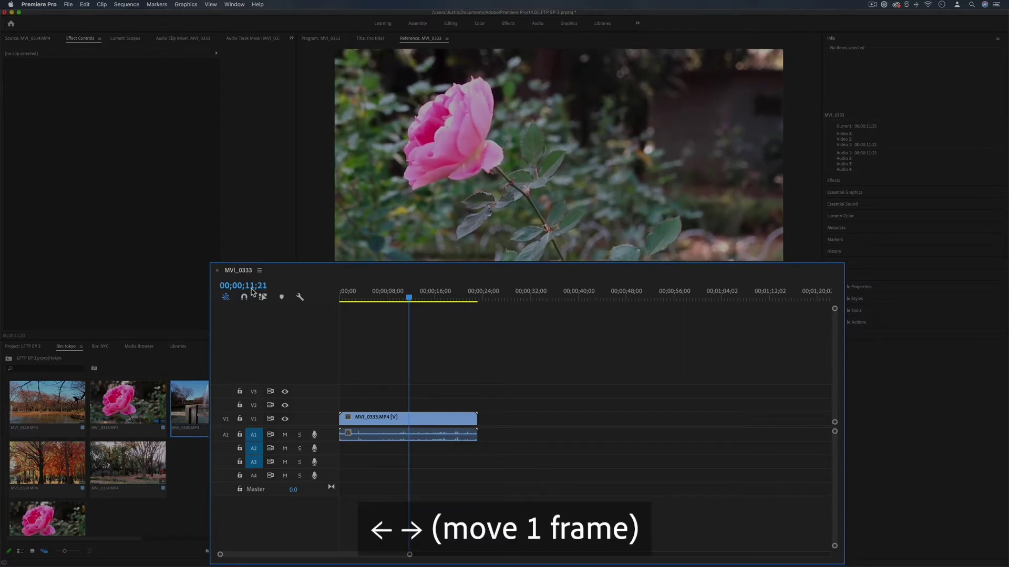
key("Right")
key("Right")
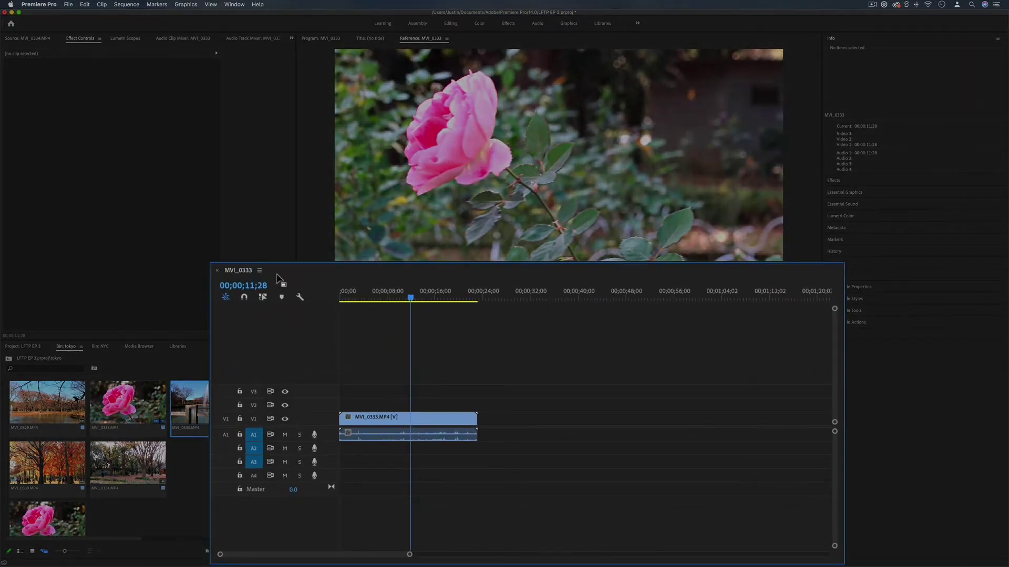
right_click(242, 273)
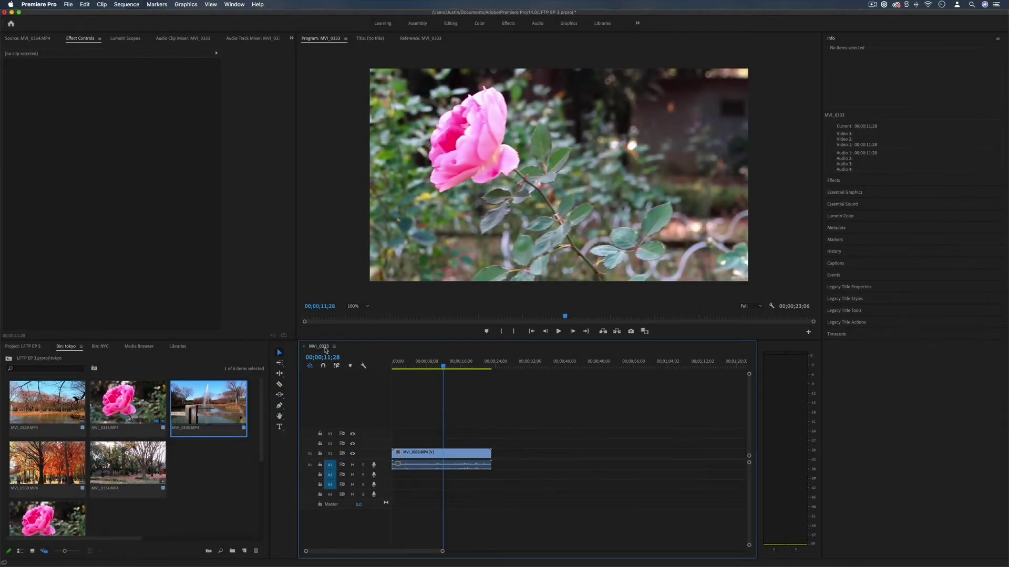
Close the MVI_0333 sequence and reopen it from the tokyo bin.
left_click(334, 347)
left_click(315, 351)
left_click(304, 347)
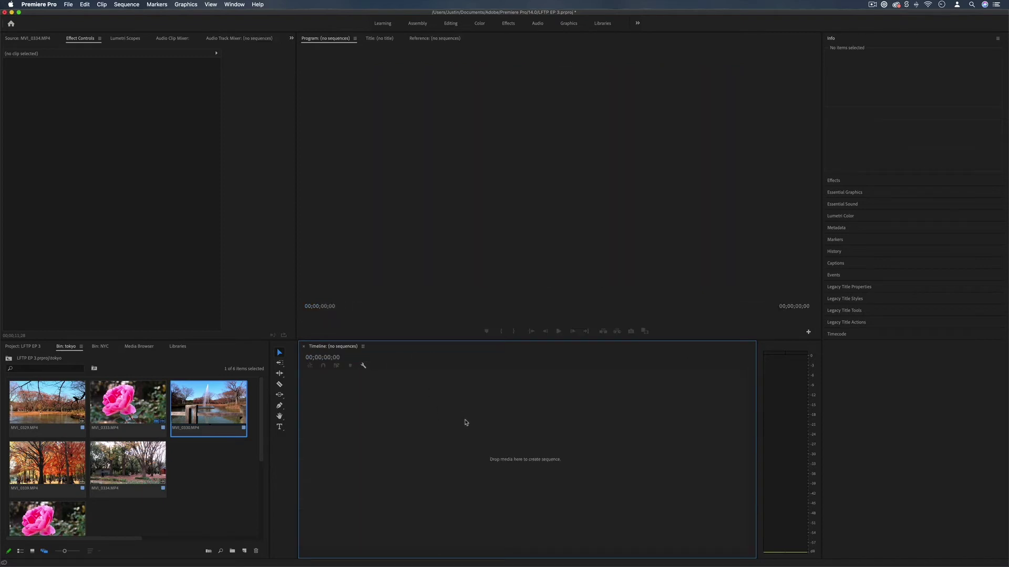
scroll(226, 454, "down", 2)
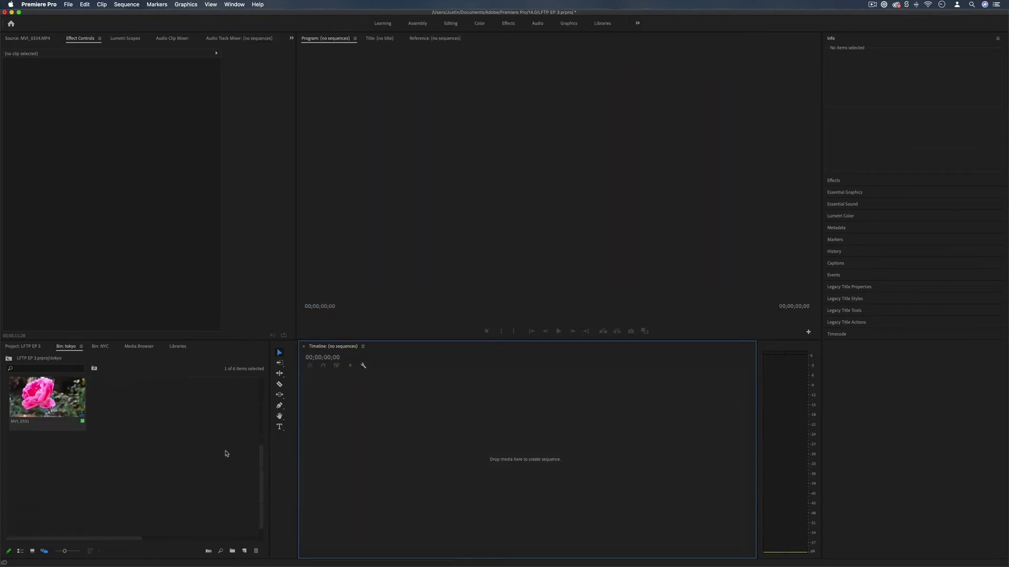
left_click(63, 444)
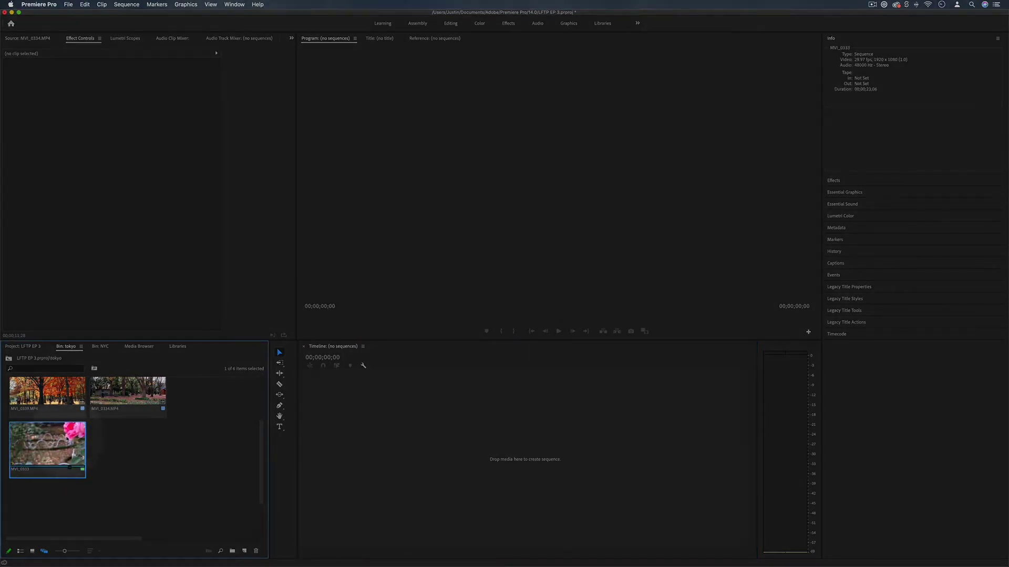
double_click(66, 440)
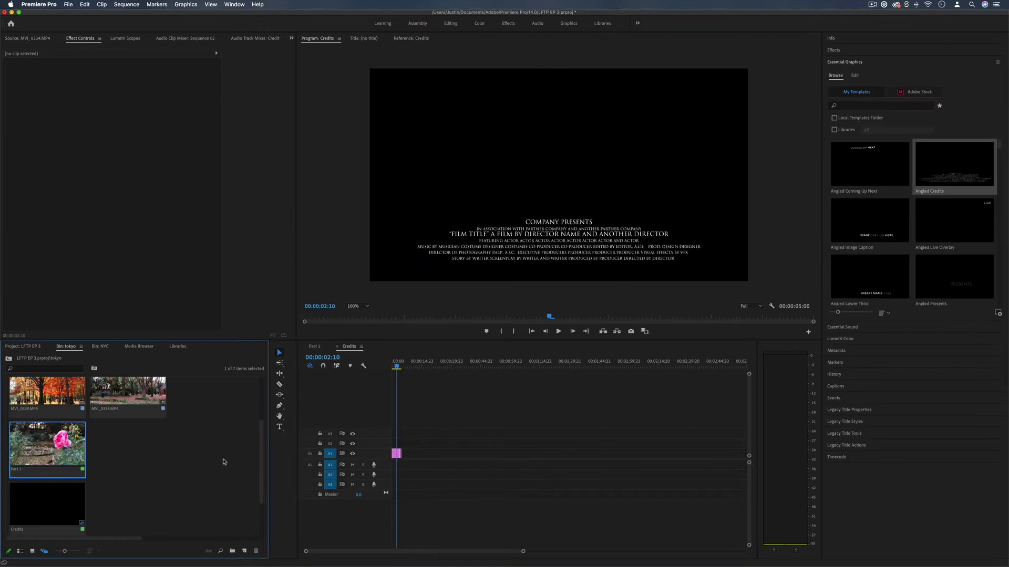
Select the Credits sequence in the bin and focus its timeline.
left_click(350, 347)
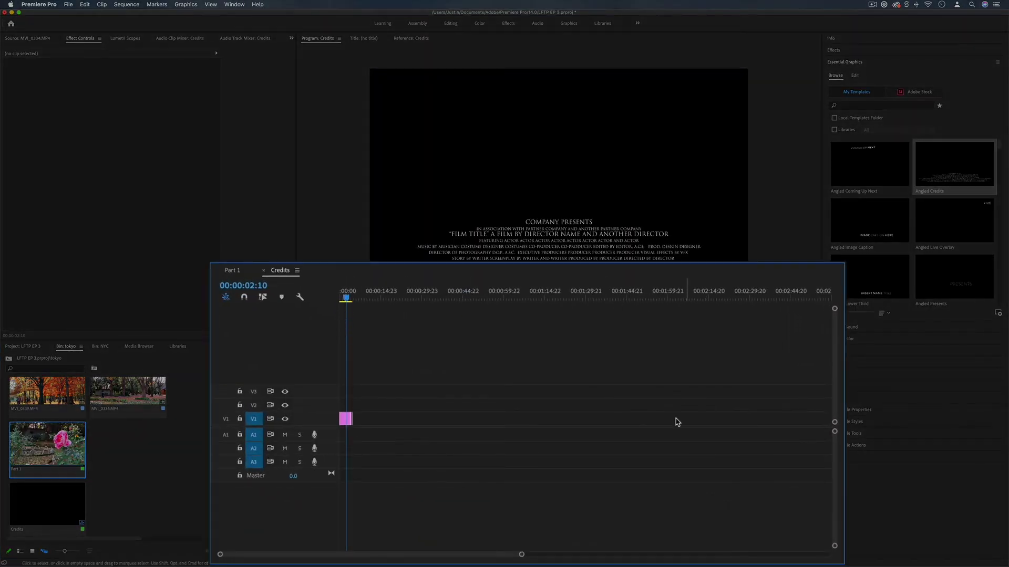
left_click(48, 504)
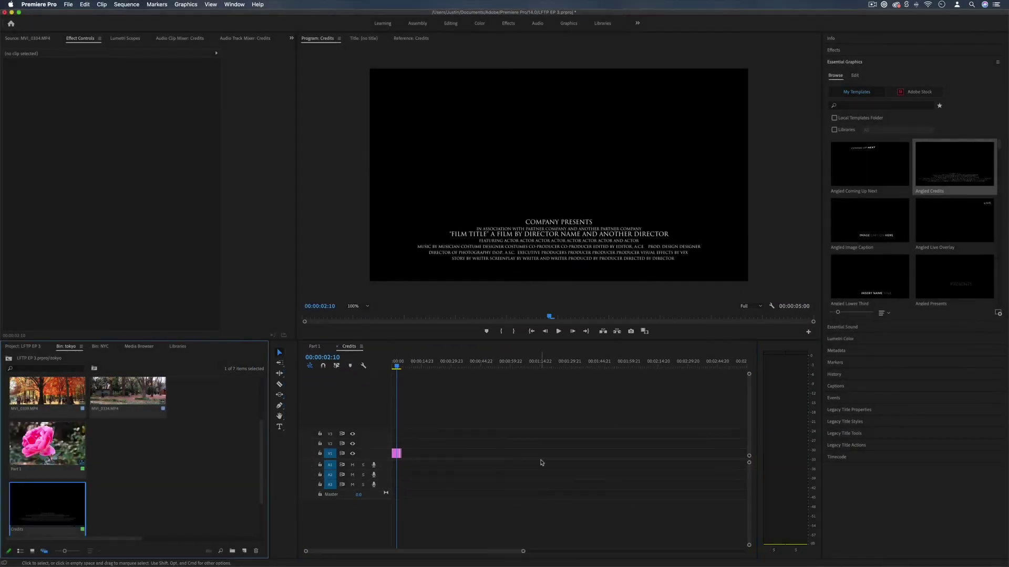
left_click(541, 463)
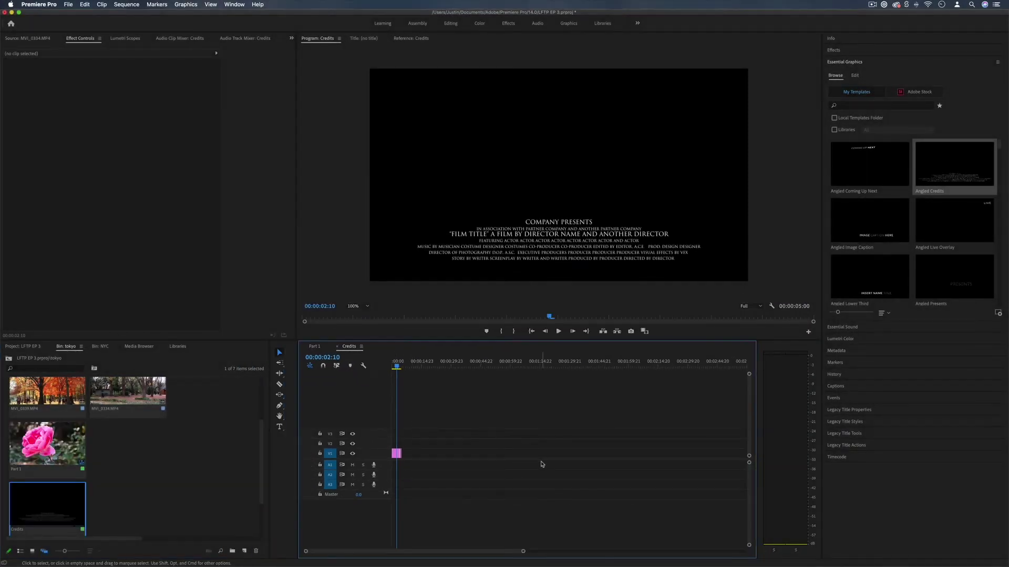
left_click(68, 4)
mouse_move(105, 13)
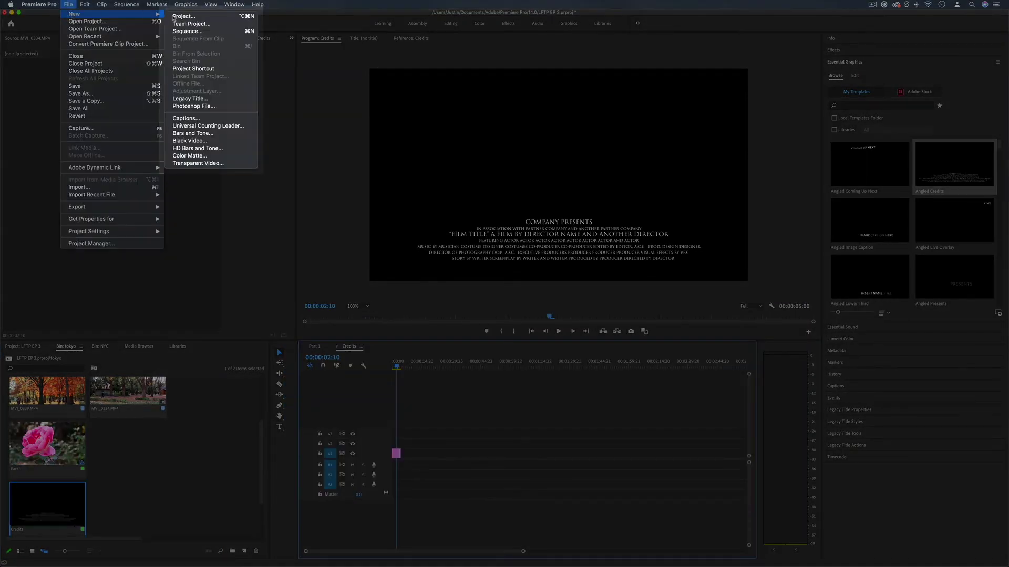
left_click(469, 428)
Switch to Part 1 and dock the Credits timeline in its own panel below.
left_click(232, 270)
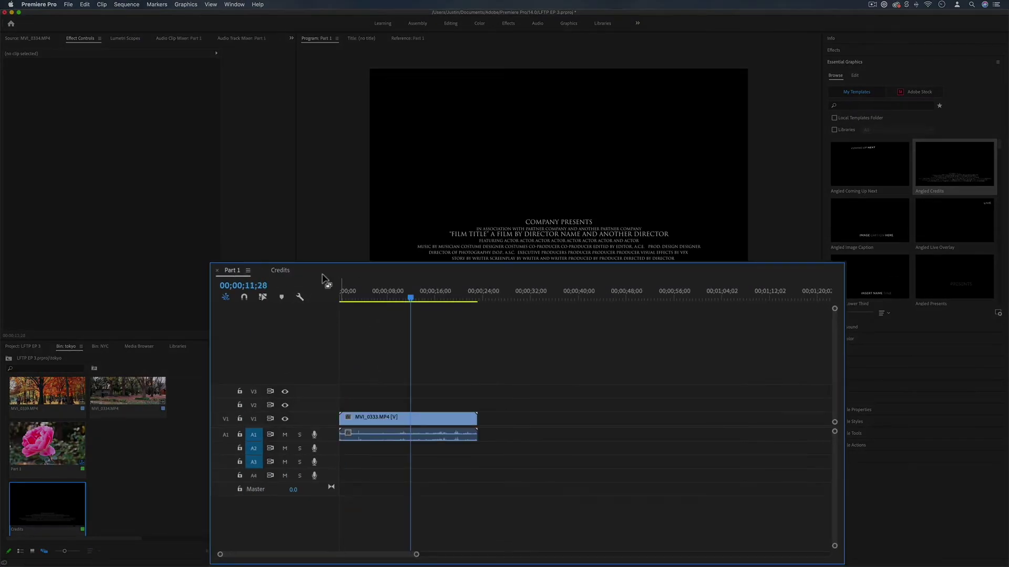
left_click(398, 300)
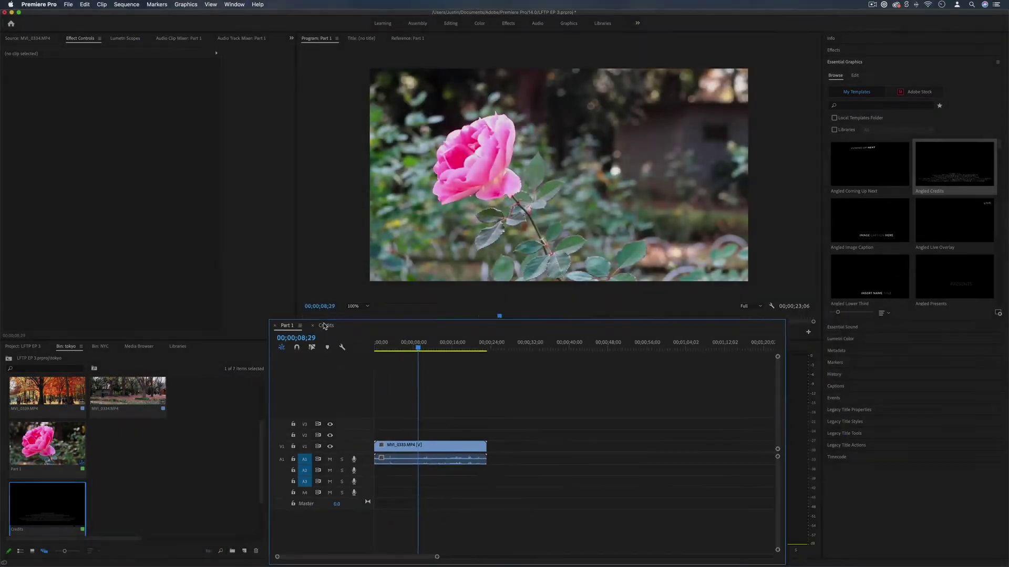
left_click(349, 346)
left_click_drag(341, 431, 338, 464)
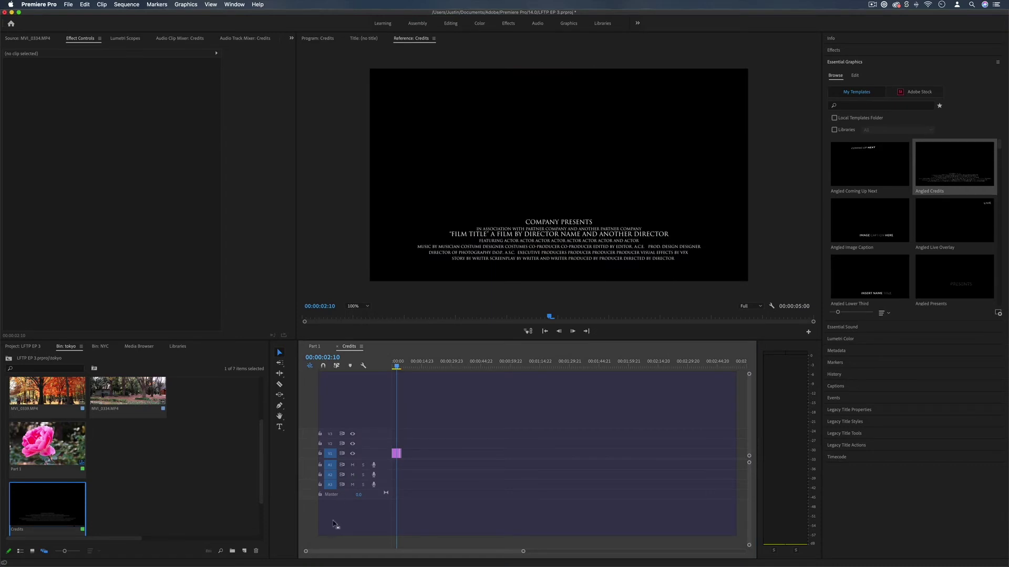
left_click_drag(333, 524, 335, 550)
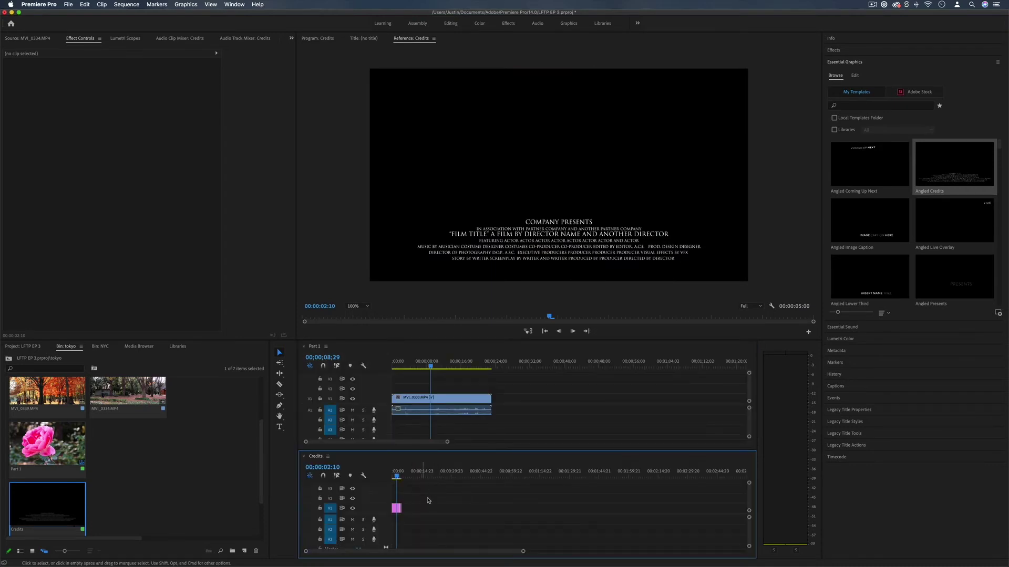
mouse_move(441, 400)
left_mouse_down()
mouse_move(444, 507)
mouse_move(435, 500)
mouse_move(436, 403)
left_mouse_up()
left_click_drag(407, 547, 410, 541)
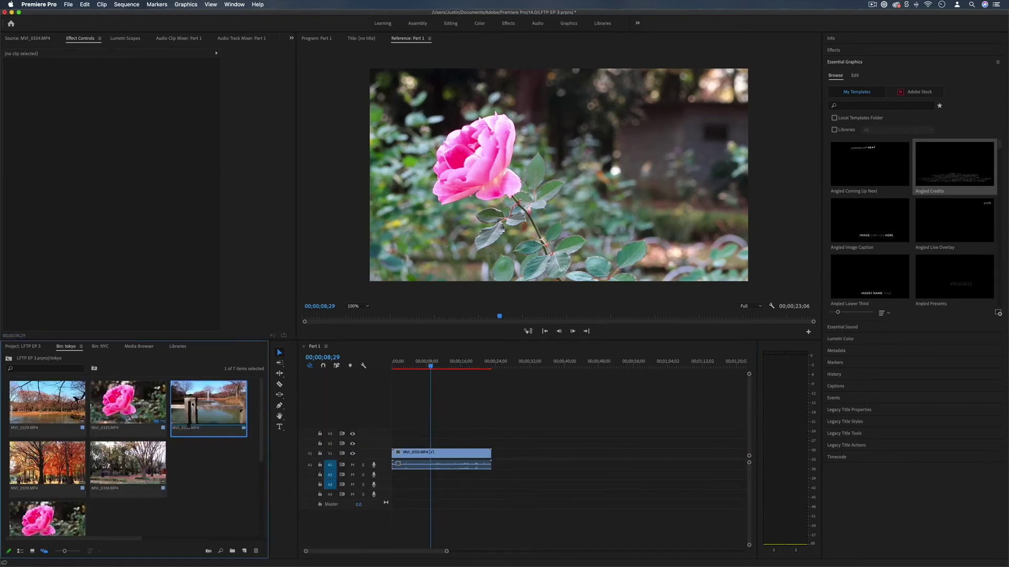
Stack MVI_0330 fountain copies above the rose, then delete them from V2–V6 and A2–A6.
left_click_drag(208, 402, 421, 442)
left_click_drag(241, 414, 385, 434)
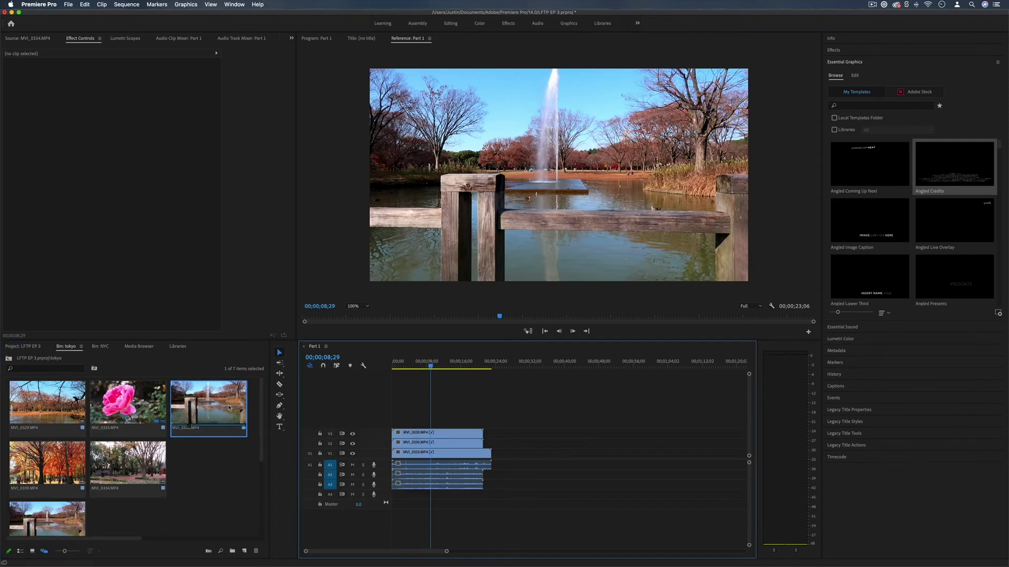
mouse_move(226, 407)
left_mouse_down()
mouse_move(471, 408)
mouse_move(378, 419)
mouse_move(351, 405)
mouse_move(387, 417)
left_mouse_up()
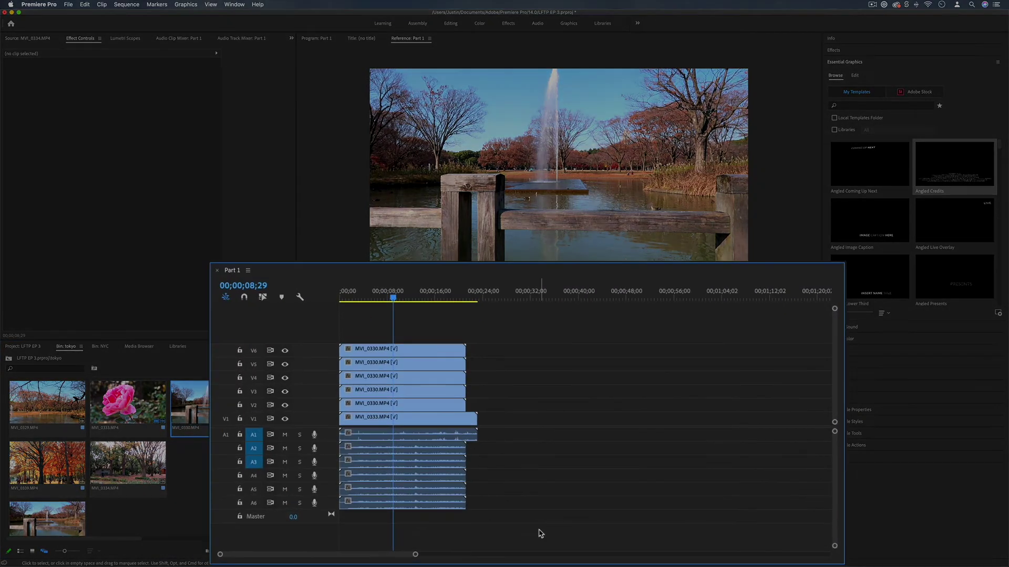
left_click_drag(540, 531, 332, 449)
key("Delete")
left_click_drag(552, 327, 372, 408)
key("Delete")
Delete the empty V6 and V5 tracks.
right_click(315, 351)
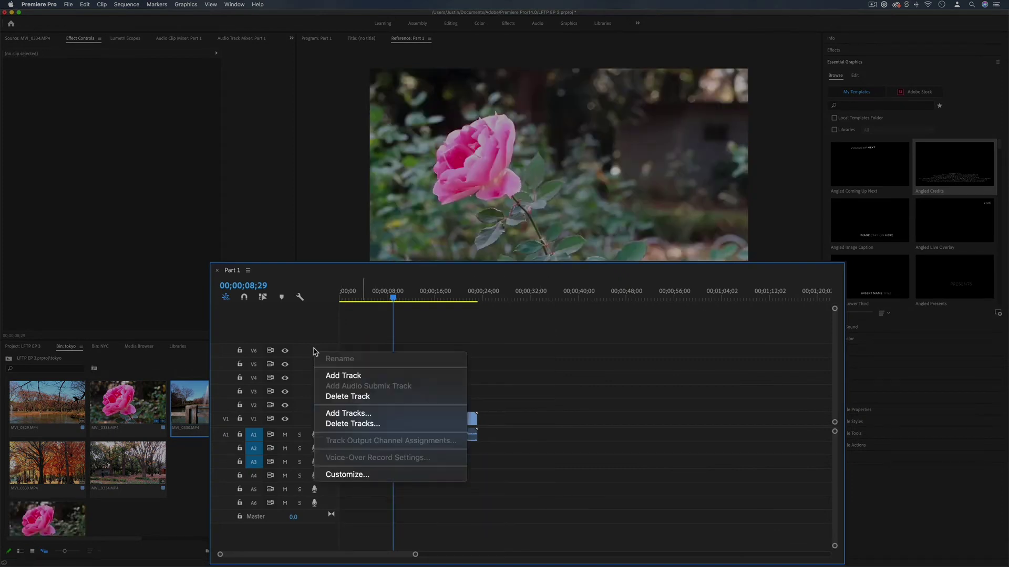
left_click(359, 398)
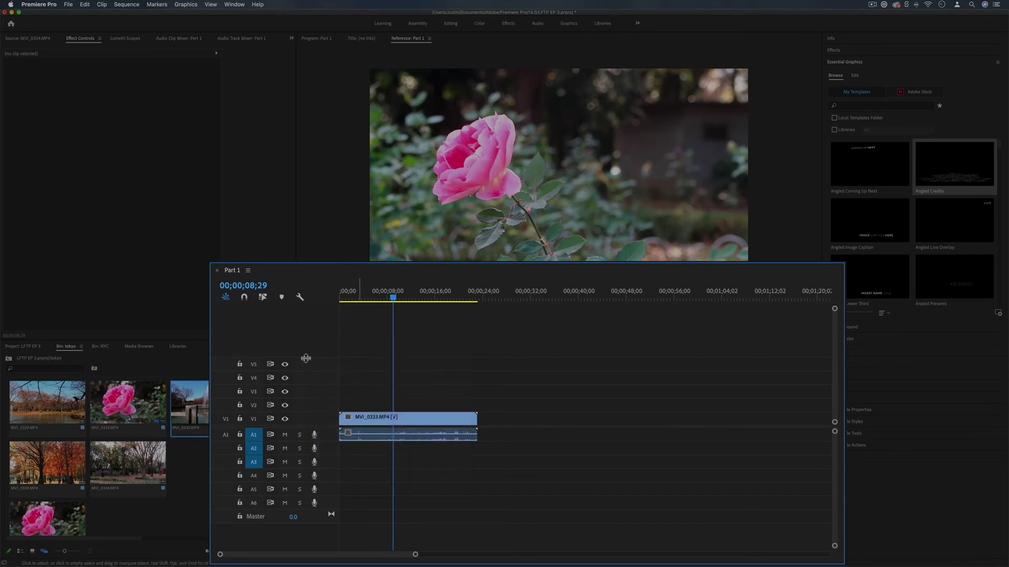
right_click(317, 367)
left_click(351, 414)
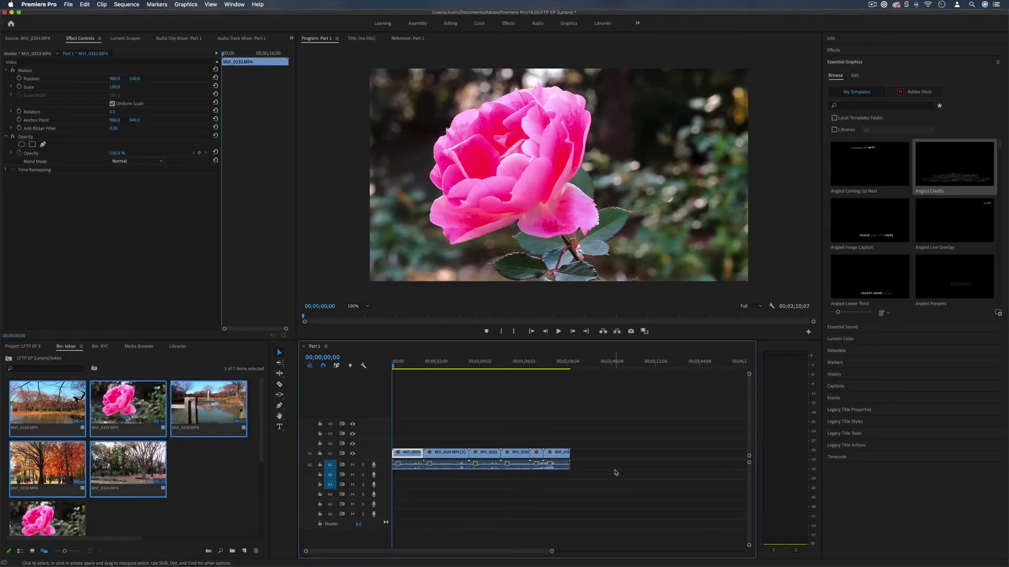
Jump to the start of the fountain shot and split the fountain clip with the Razor tool.
key("Down")
key("Down")
key("Down")
key("Down")
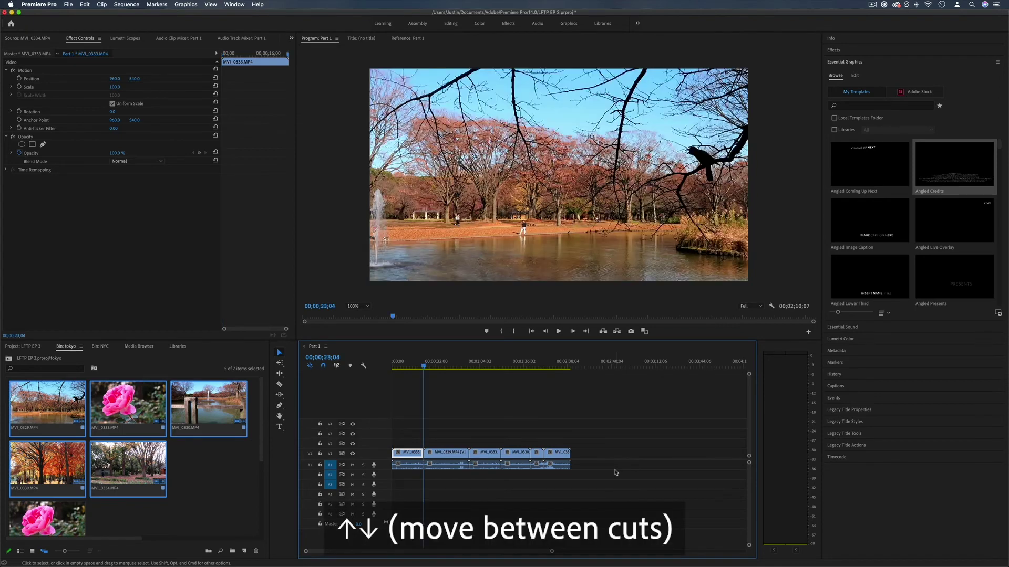
key("Up")
key("Up")
key("Up")
key("Down")
key("Down")
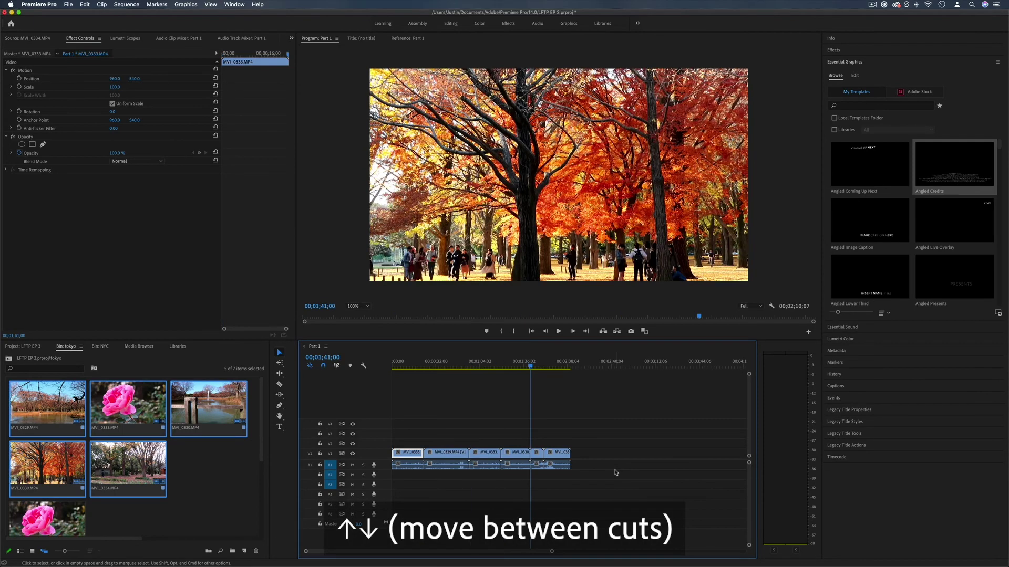
key("Up")
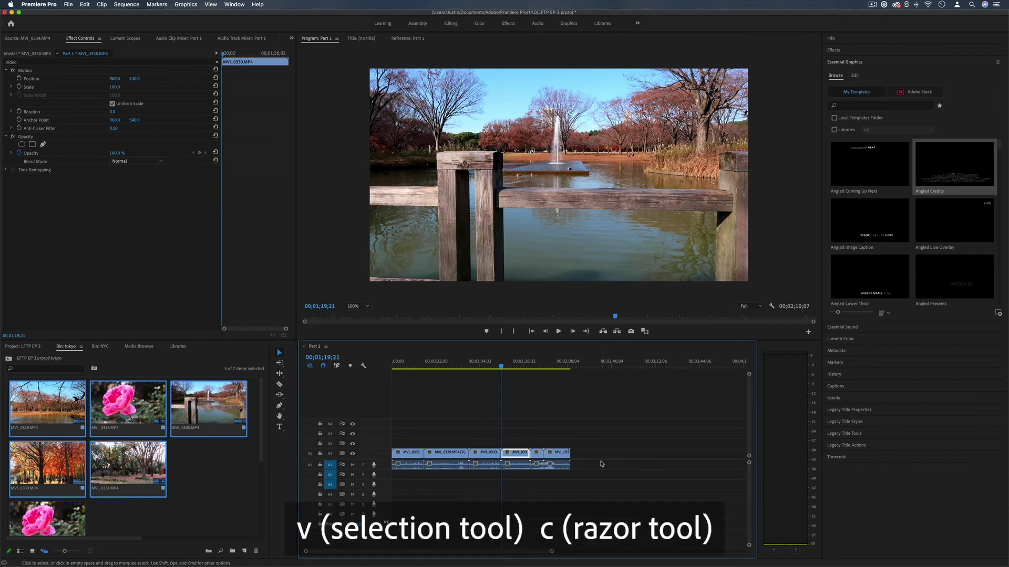
key("c")
left_click(503, 368)
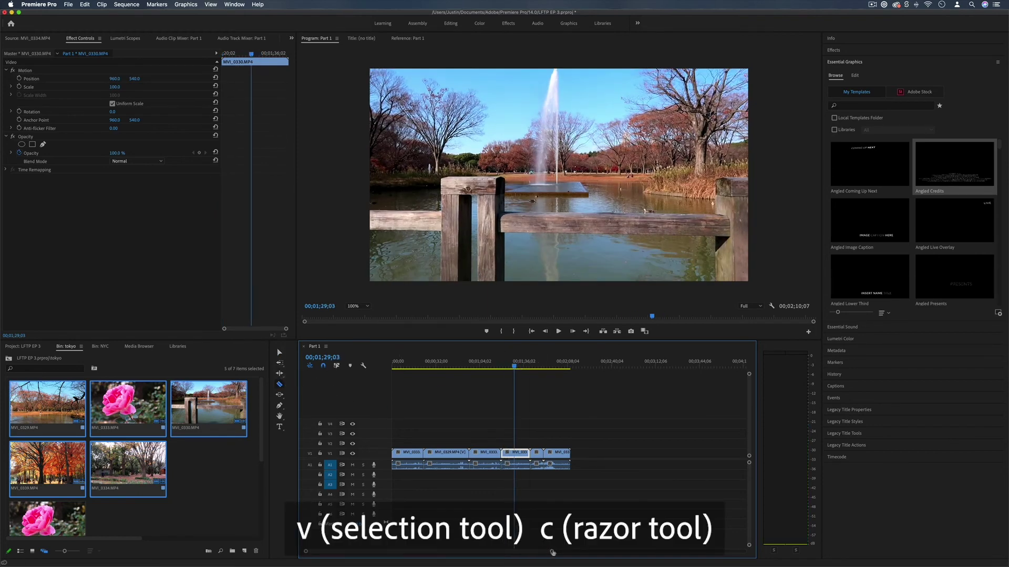
Scrub through Part 1 to review the new cut.
mouse_move(553, 552)
left_mouse_down()
mouse_move(628, 553)
mouse_move(539, 552)
left_mouse_up()
left_click(533, 485)
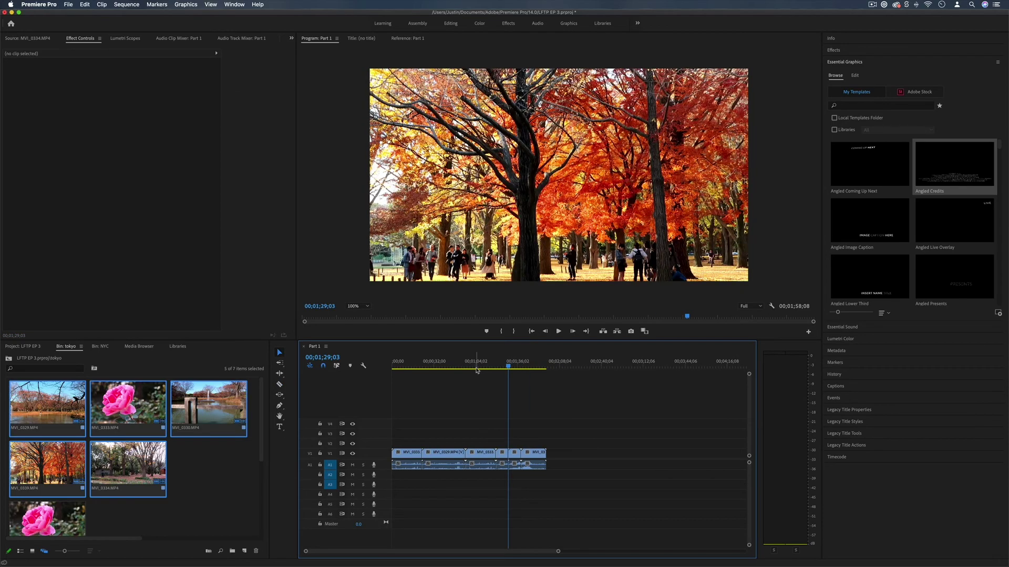
left_click_drag(477, 369, 512, 372)
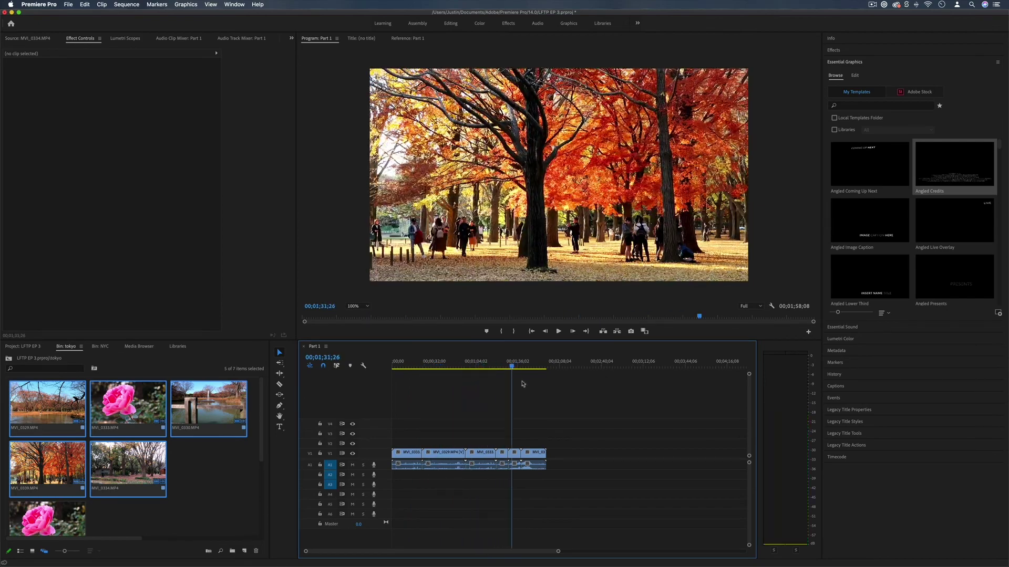